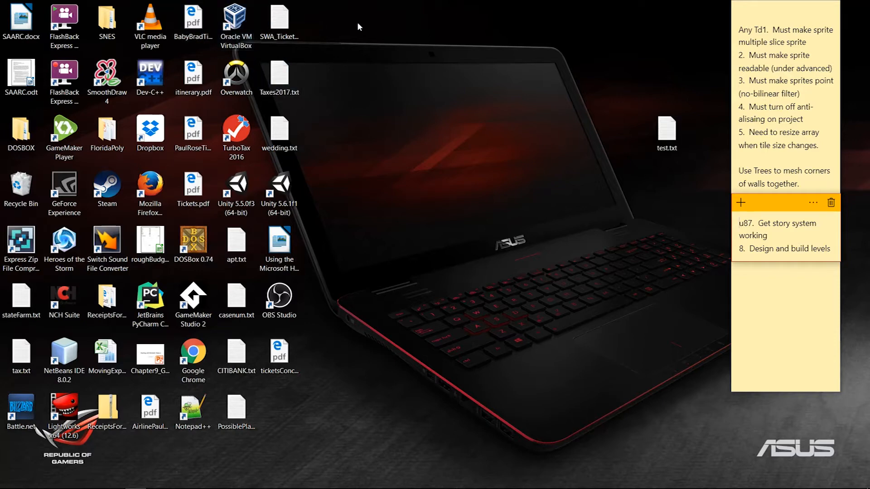
# Open the context menu of the Oracle VM VirtualBox desktop shortcut
pyautogui.click(240, 24)
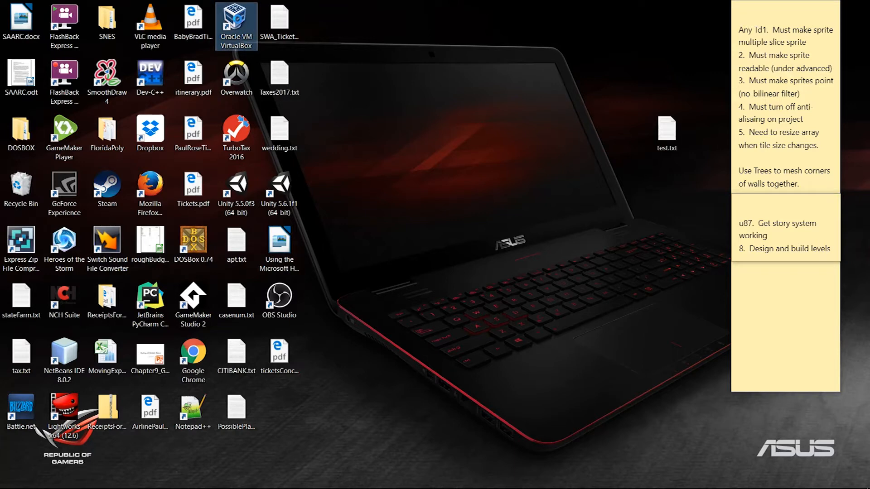
pyautogui.rightClick(239, 22)
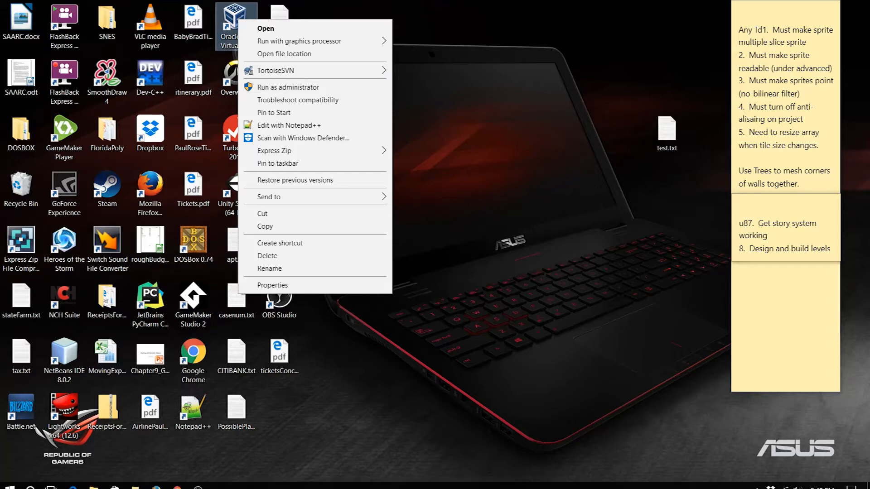
# Check the ubuntu search results for ubuntu-16.04.2-server-amd64.iso in Downloads, then minimize them
pyautogui.click(96, 482)
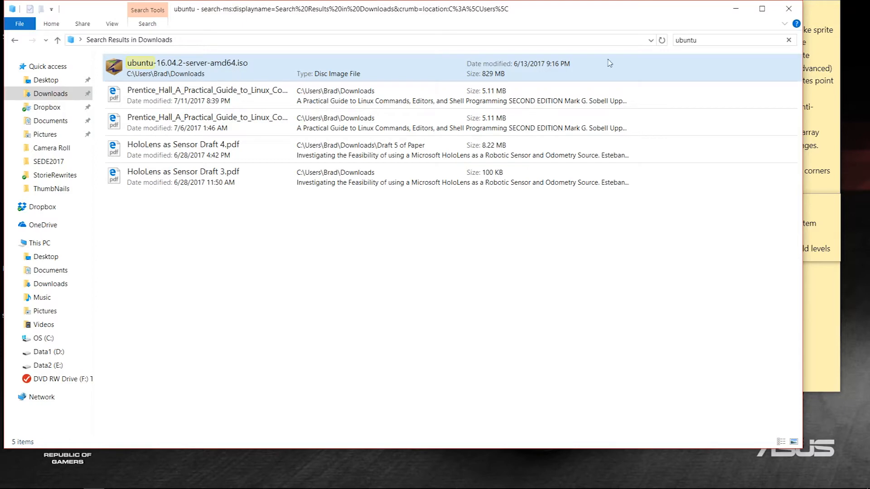
pyautogui.click(735, 9)
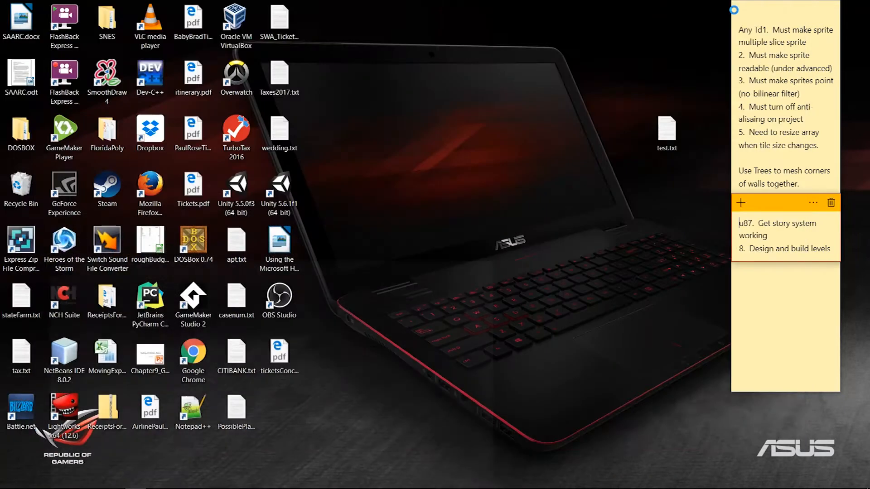
# Launch VirtualBox from the desktop shortcut and dismiss the new-version notice
pyautogui.click(235, 21)
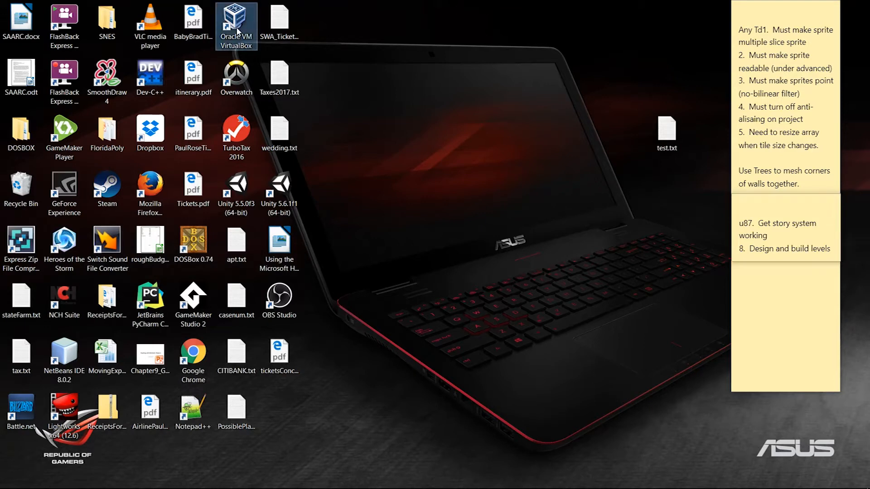
pyautogui.doubleClick(235, 21)
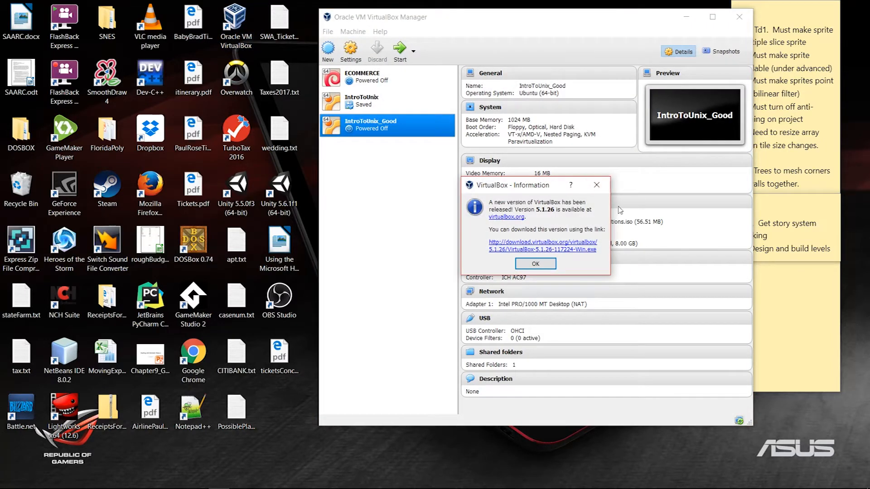
pyautogui.click(596, 185)
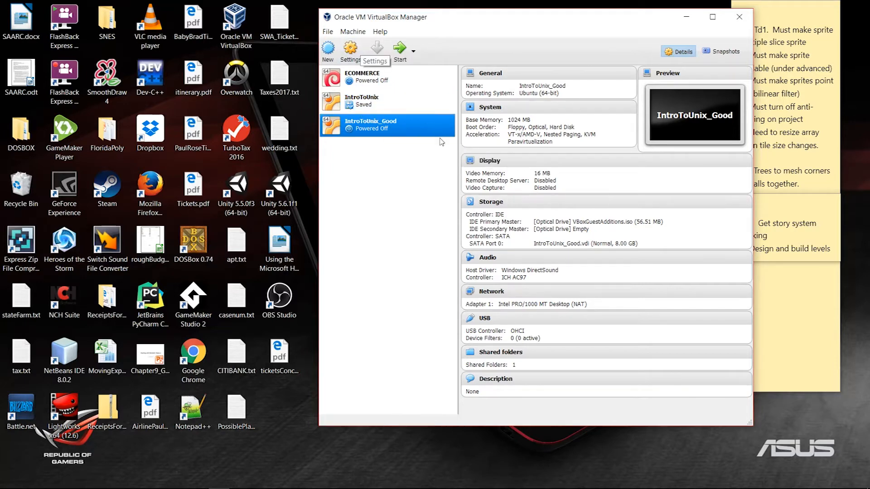
# Create a new Linux Ubuntu (64-bit) machine named UbuntuServer_Try2 and continue to memory size
pyautogui.click(328, 51)
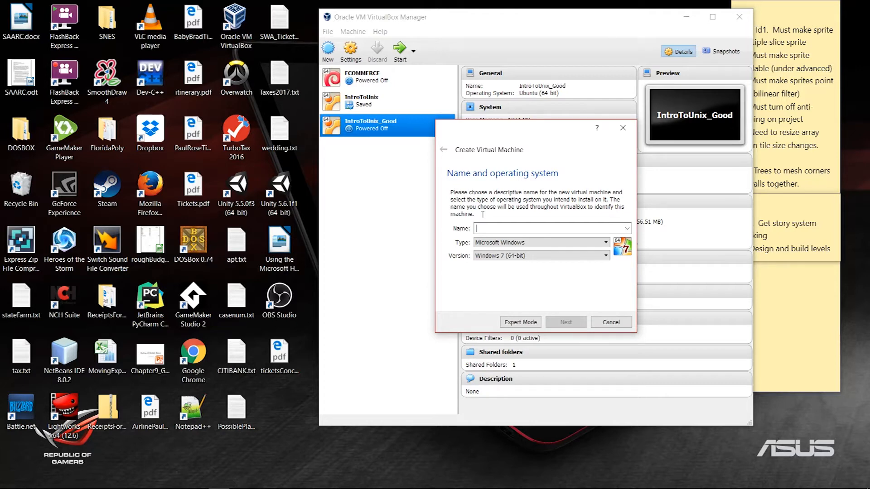
pyautogui.write('UbuntuServer_Try2')
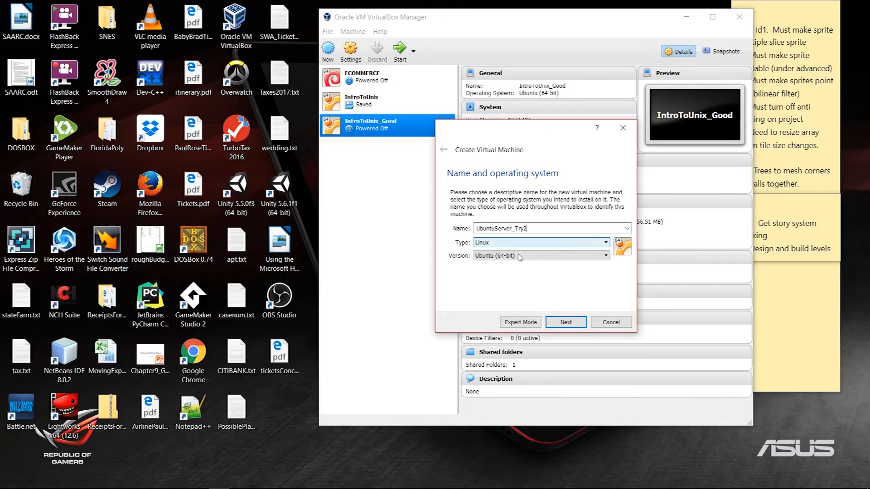
pyautogui.click(566, 322)
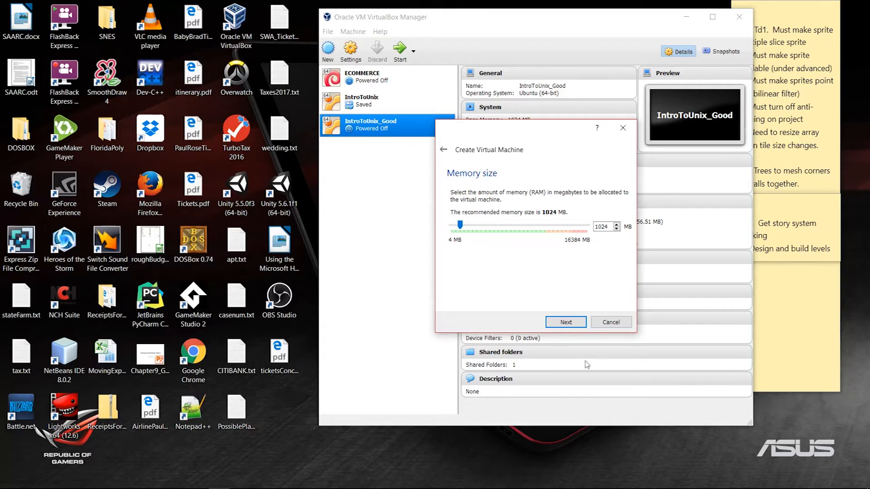
# Keep 1024 MB of memory and create a dynamically allocated VDI hard disk
pyautogui.click(567, 323)
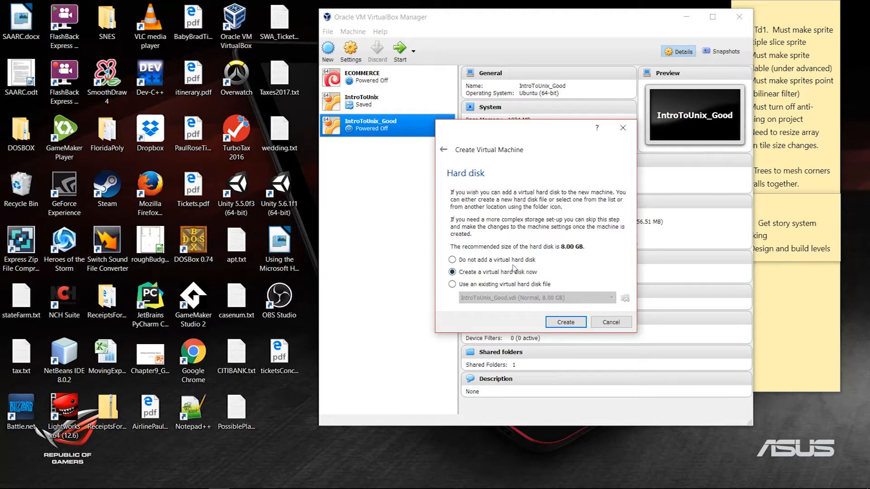
pyautogui.click(563, 322)
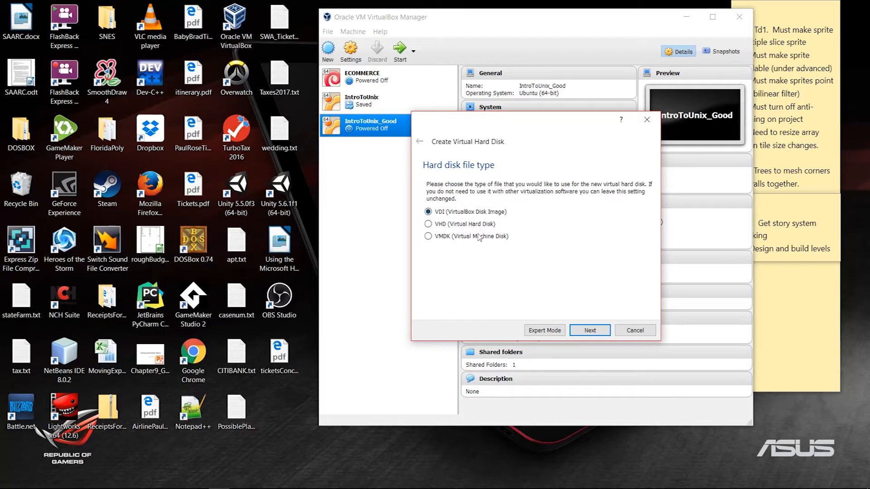
pyautogui.click(590, 331)
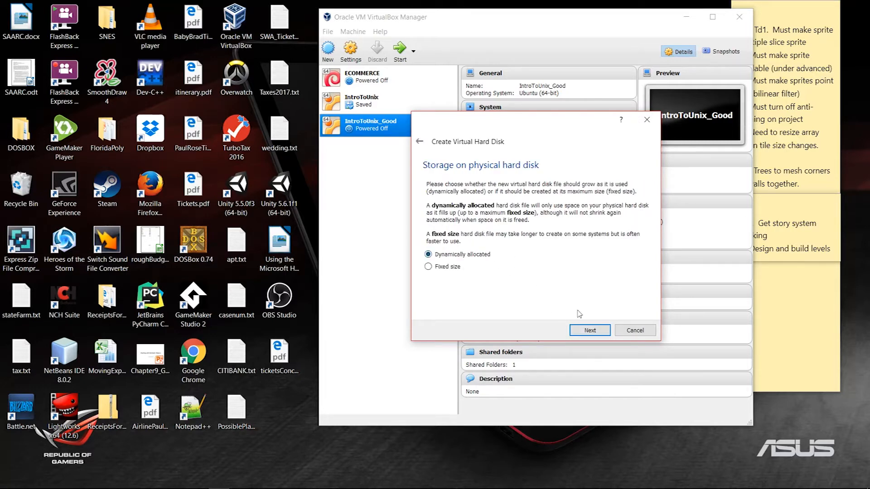
pyautogui.click(591, 331)
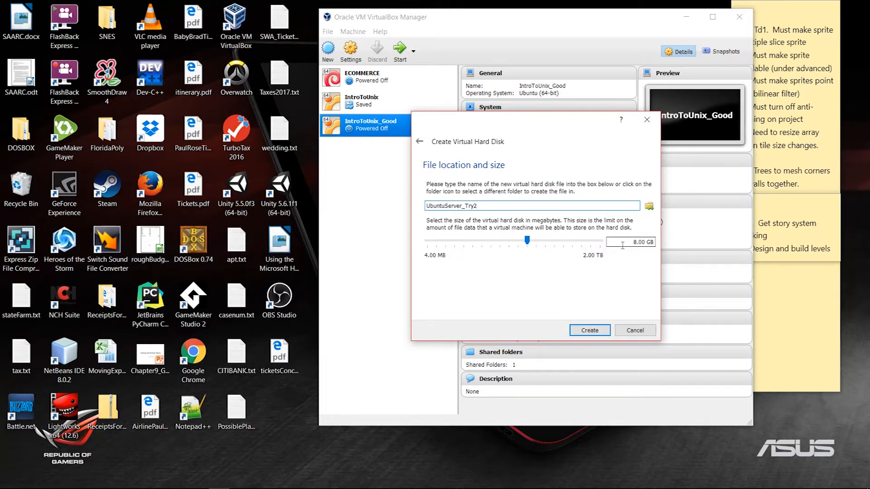
# Store the 8.00 GB disk in E:\VirtualBox VMs\IntroToUnix and create the machine
pyautogui.click(650, 207)
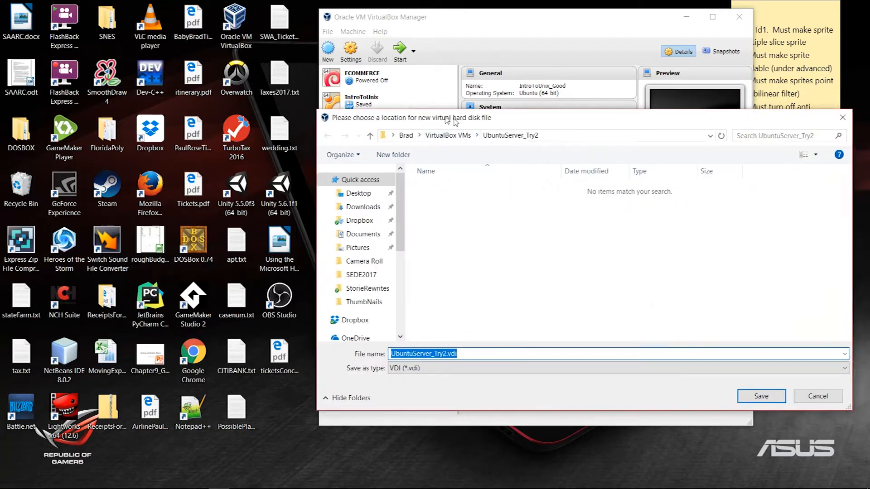
pyautogui.moveTo(471, 120); pyautogui.dragTo(463, 64)
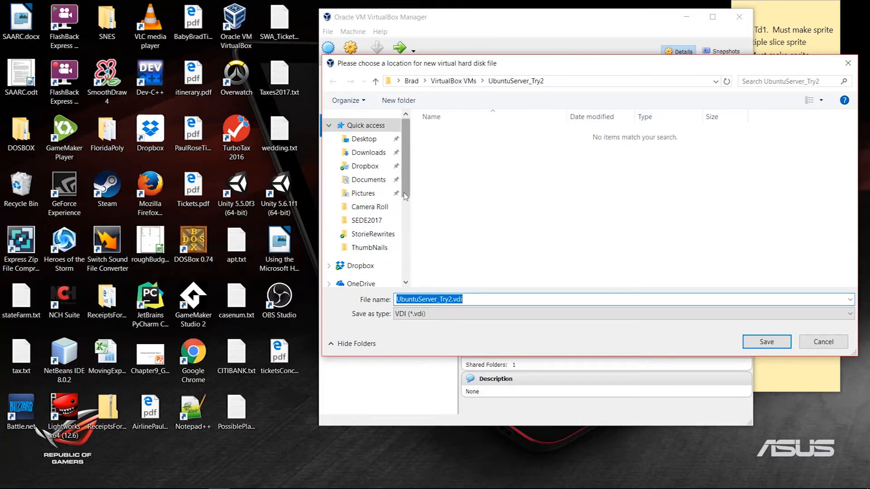
pyautogui.scroll(-4, 389, 208)
pyautogui.click(375, 243)
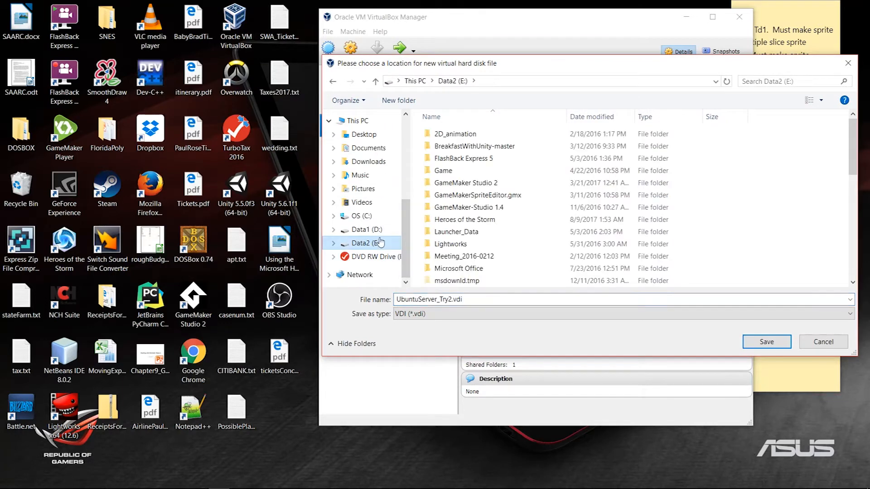
pyautogui.scroll(-10, 455, 243)
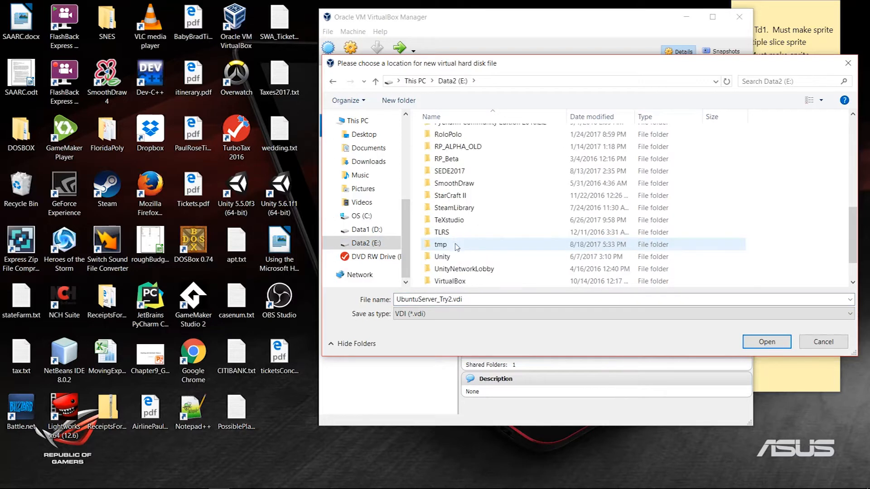
pyautogui.scroll(-1, 455, 244)
pyautogui.doubleClick(453, 256)
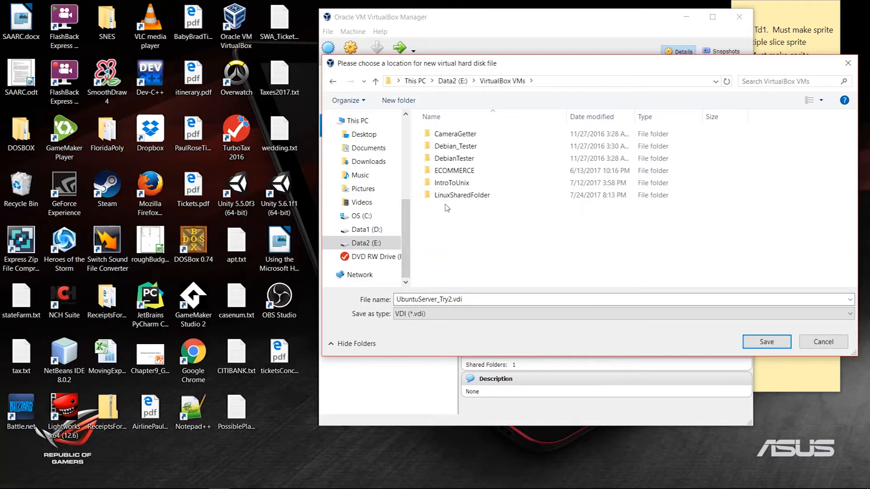
pyautogui.doubleClick(453, 183)
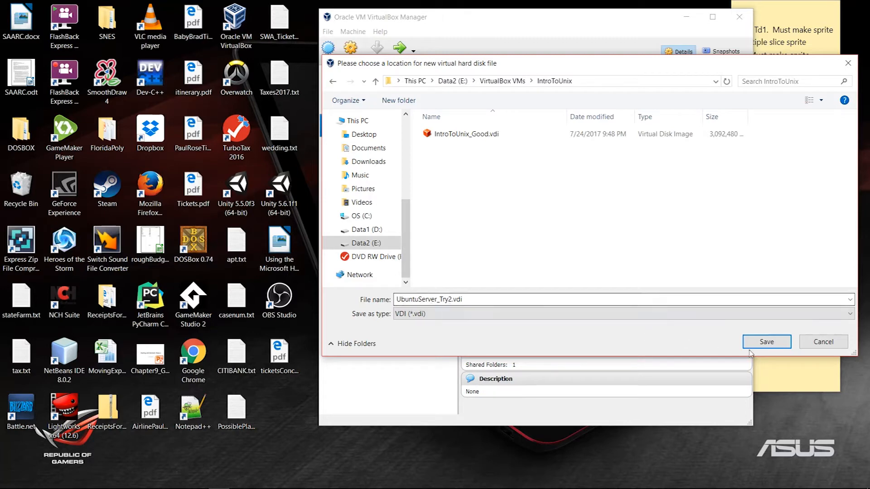
pyautogui.click(768, 343)
pyautogui.click(588, 331)
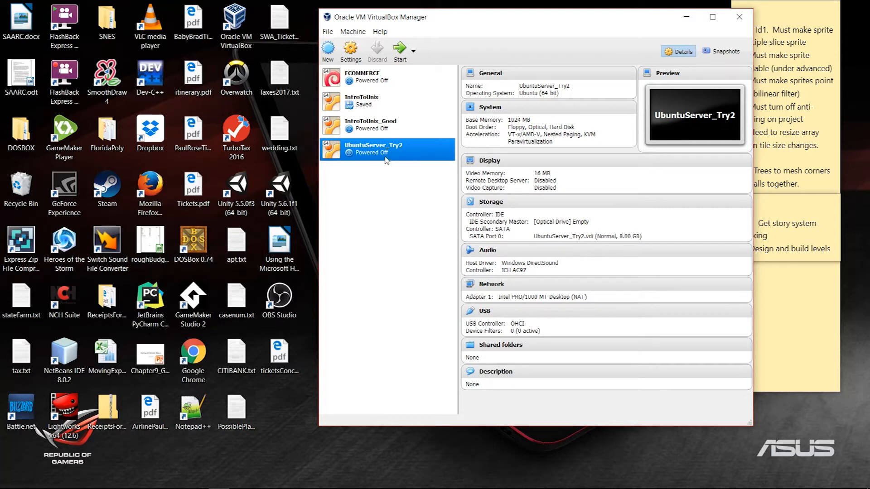
# In Storage settings, add an IDE optical drive loaded with ubuntu-16.04.2-server-amd64.iso
pyautogui.click(352, 33)
pyautogui.click(433, 19)
pyautogui.click(351, 49)
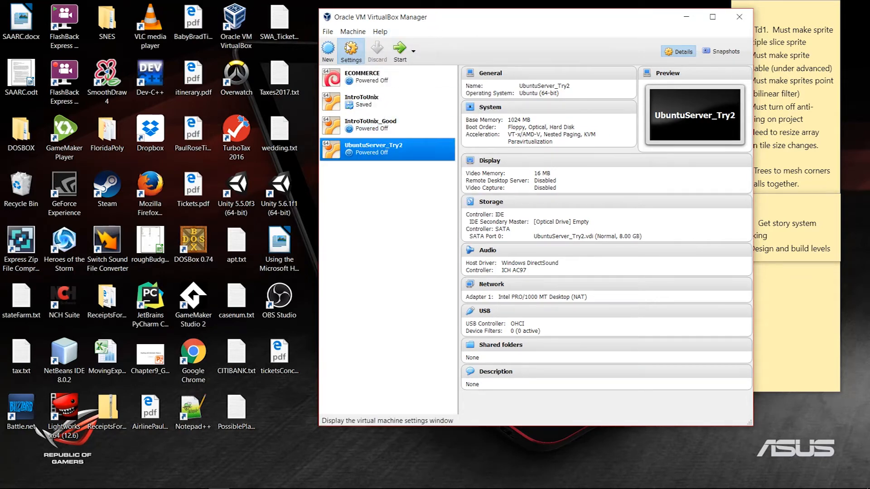
pyautogui.click(421, 189)
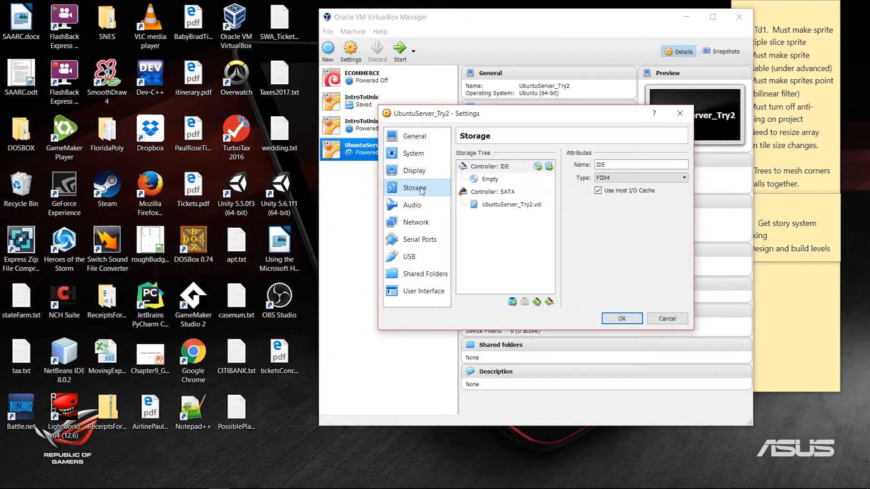
pyautogui.click(538, 167)
pyautogui.click(555, 259)
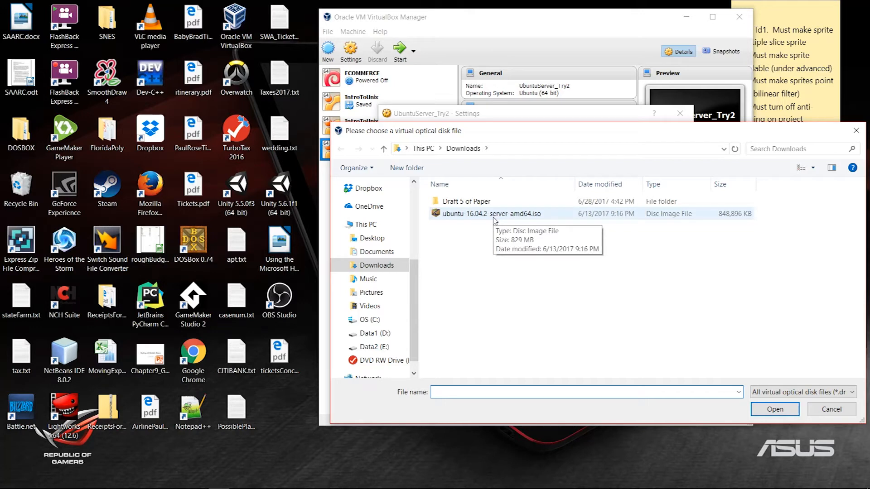
pyautogui.doubleClick(494, 215)
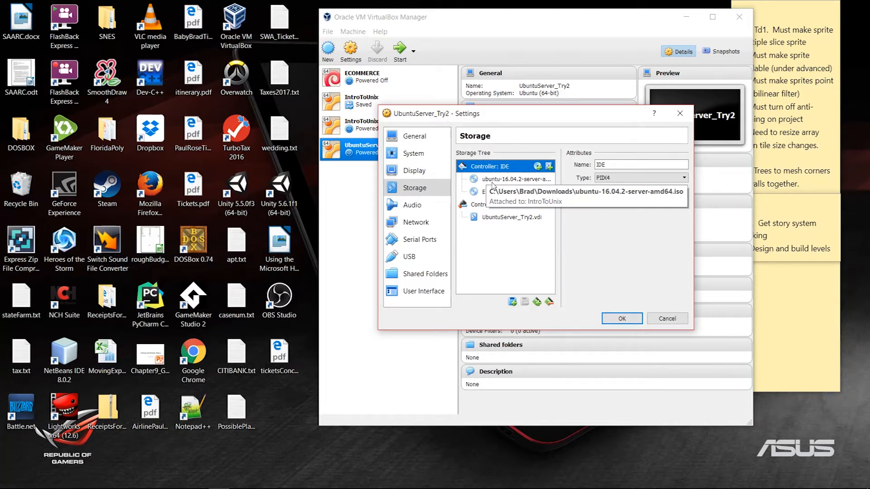
# Apply the storage changes, boot UbuntuServer_Try2, and pick English as the boot language
pyautogui.click(621, 319)
pyautogui.click(400, 50)
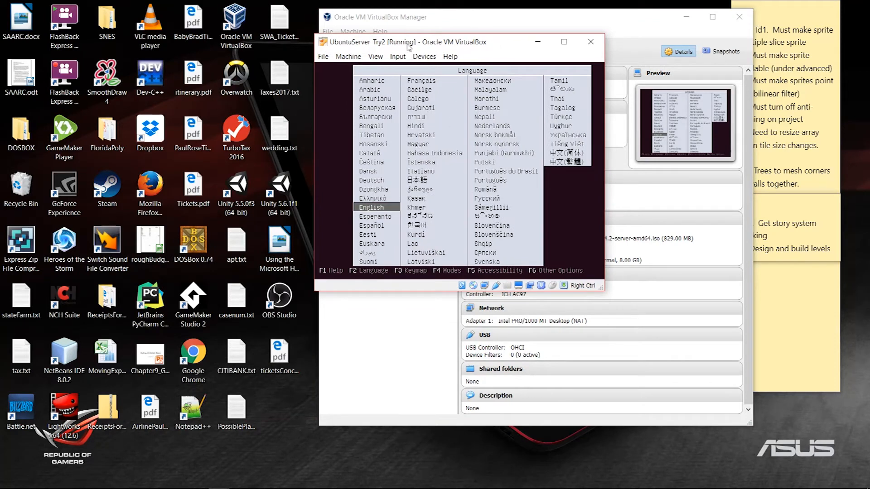
pyautogui.press('Down')
pyautogui.press('Up')
pyautogui.press('Up')
pyautogui.press('Down')
pyautogui.press('Down')
pyautogui.press('Up')
pyautogui.press('Up')
pyautogui.press('Down')
pyautogui.press('Return')
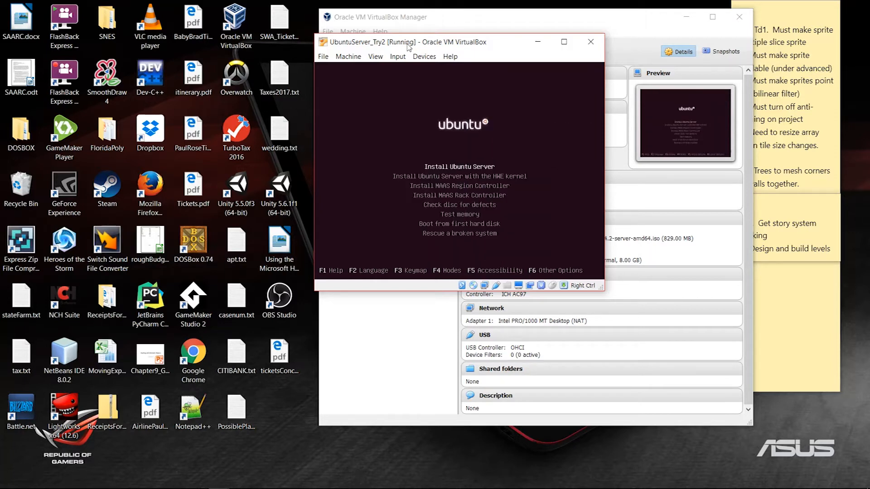
# Choose 'Install Ubuntu Server' from the boot menu to launch the installer
pyautogui.press('Return')
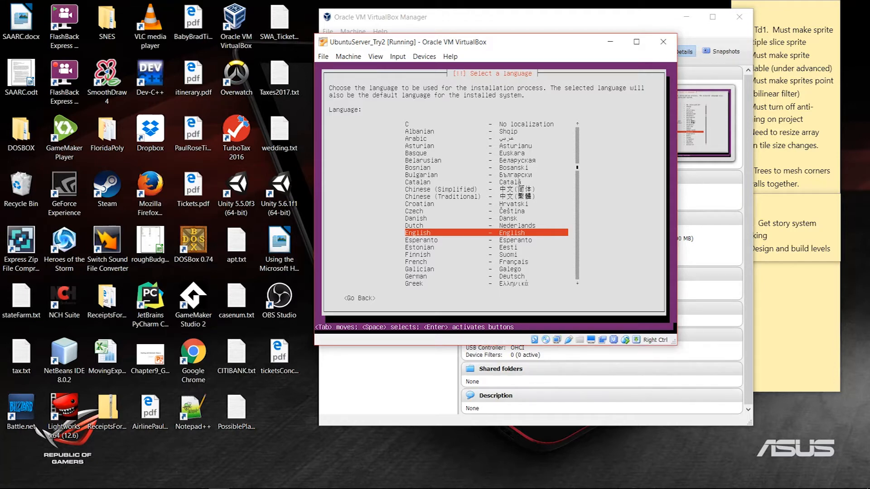
pyautogui.moveTo(781, 486)
pyautogui.moveTo(558, 343)
# Choose English, skip keyboard detection, and select the English (US) keyboard country and layout
pyautogui.press('Return')
pyautogui.press('Return')
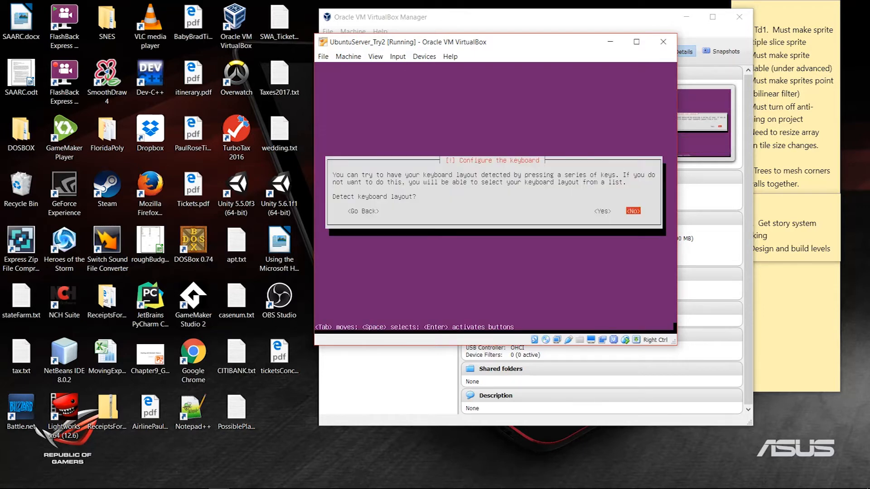
pyautogui.press('Return')
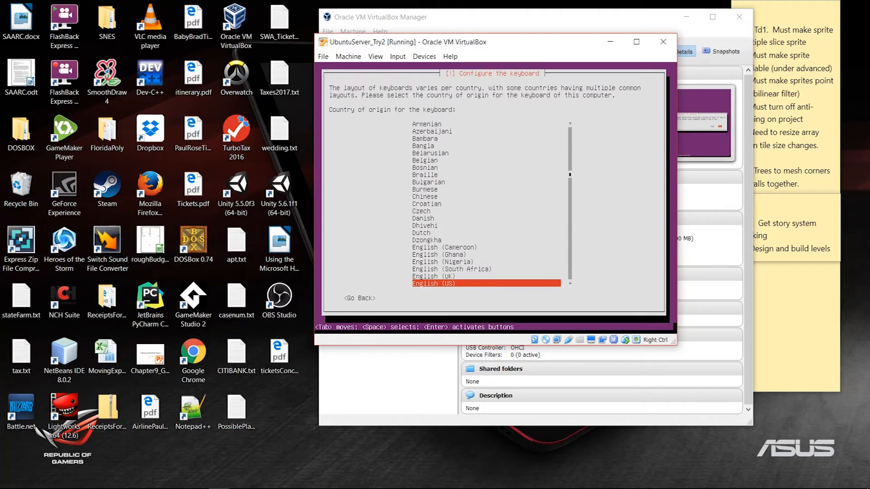
pyautogui.press('Return')
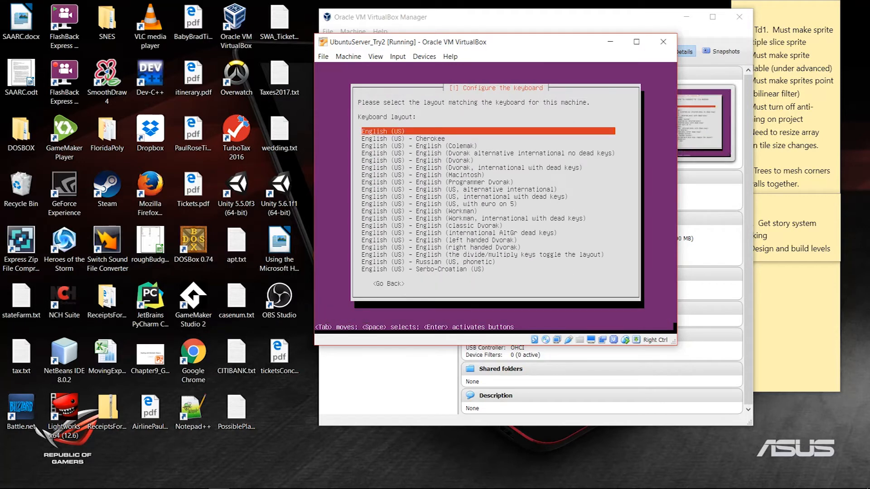
pyautogui.press('Return')
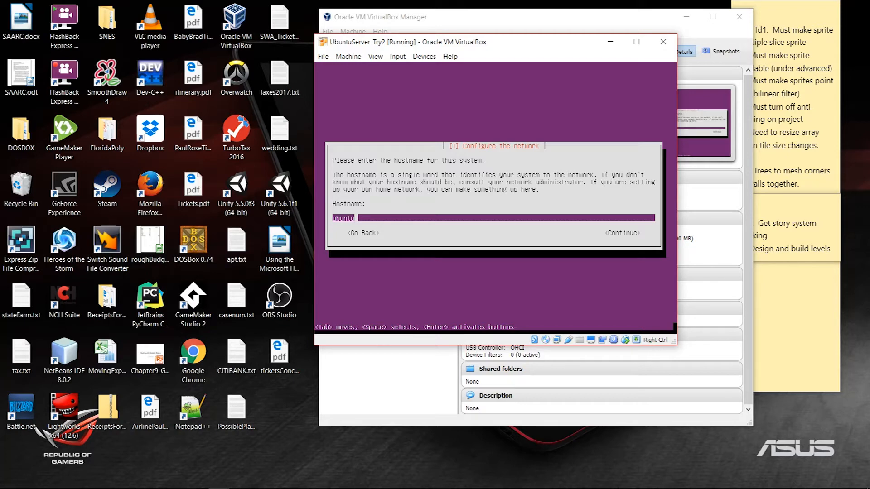
# Replace the default 'ubuntu' hostname with UnixTry2 and confirm it
pyautogui.press('BackSpace')
pyautogui.press('BackSpace')
pyautogui.press('BackSpace')
pyautogui.press('BackSpace')
pyautogui.press('BackSpace')
pyautogui.press('BackSpace')
pyautogui.write('UnixTry2')
pyautogui.press('Return')
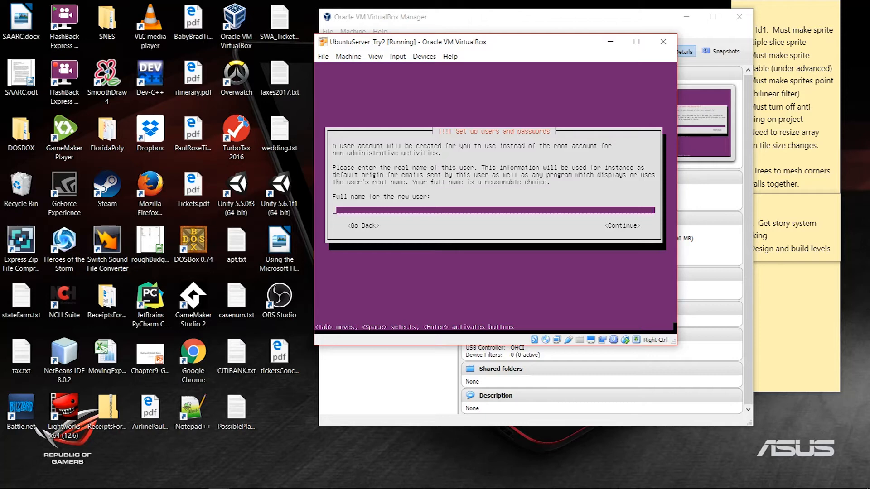
# Enter the new user's full name and accept the suggested username
pyautogui.write('btowle')
pyautogui.press('Return')
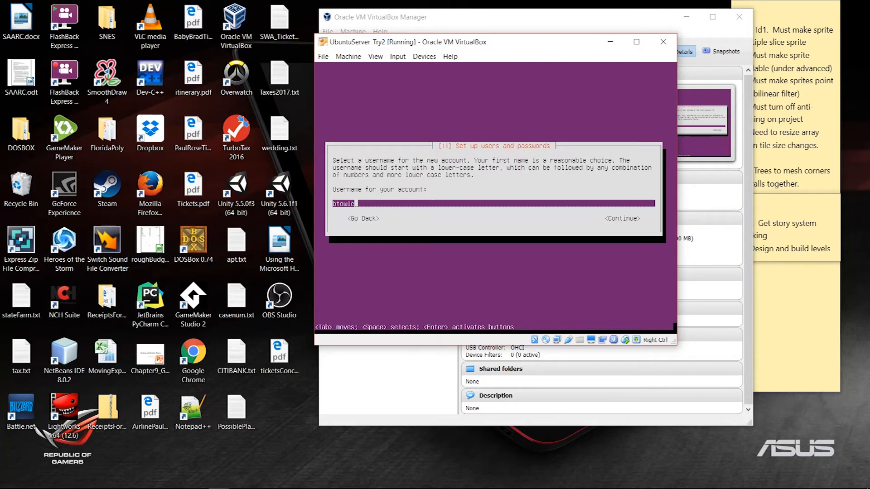
pyautogui.press('Return')
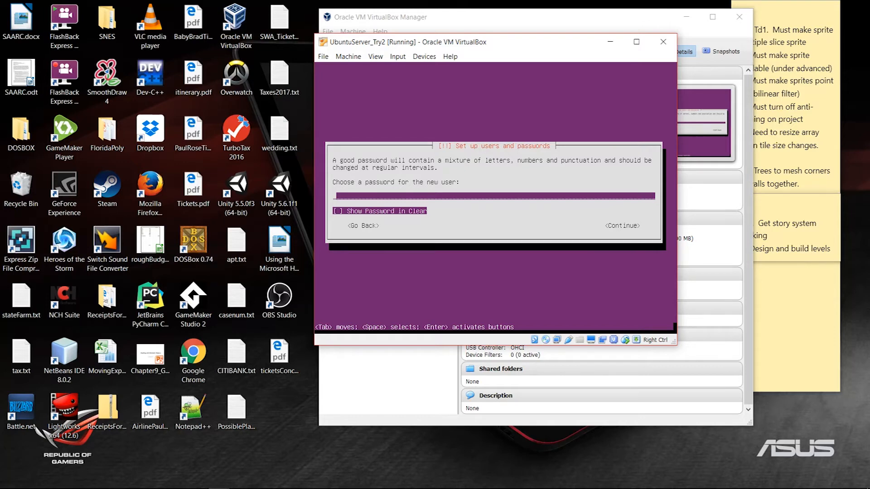
pyautogui.write('********')
# Set the account password and re-enter it for verification
pyautogui.press('BackSpace')
pyautogui.press('BackSpace')
pyautogui.press('BackSpace')
pyautogui.press('BackSpace')
pyautogui.press('BackSpace')
pyautogui.press('BackSpace')
pyautogui.press('BackSpace')
pyautogui.press('BackSpace')
pyautogui.write('******')
pyautogui.press('BackSpace')
pyautogui.press('BackSpace')
pyautogui.press('BackSpace')
pyautogui.press('BackSpace')
pyautogui.press('BackSpace')
pyautogui.press('BackSpace')
pyautogui.write('*******')
pyautogui.press('Tab')
pyautogui.press('Tab')
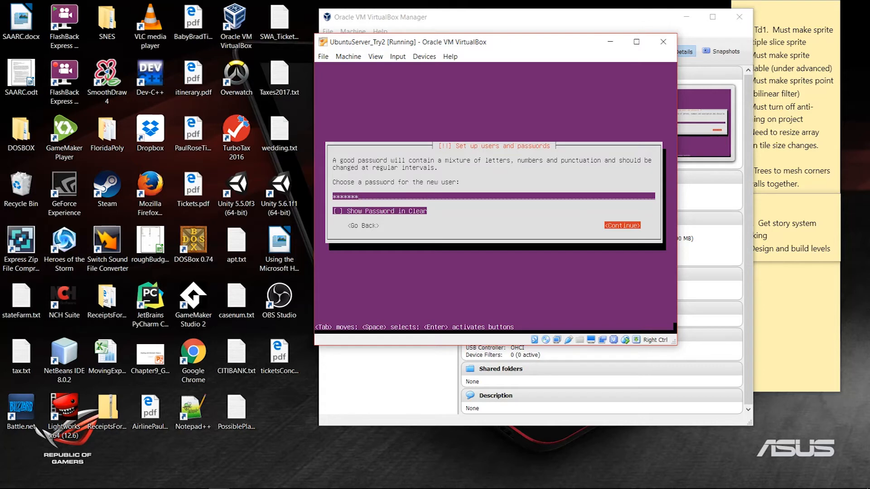
pyautogui.press('Return')
pyautogui.write('*******')
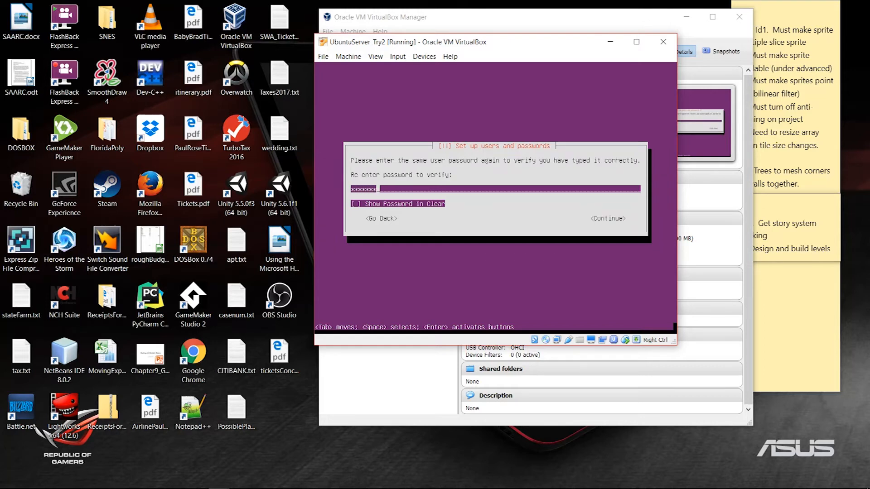
pyautogui.press('Tab')
pyautogui.press('Tab')
pyautogui.press('Return')
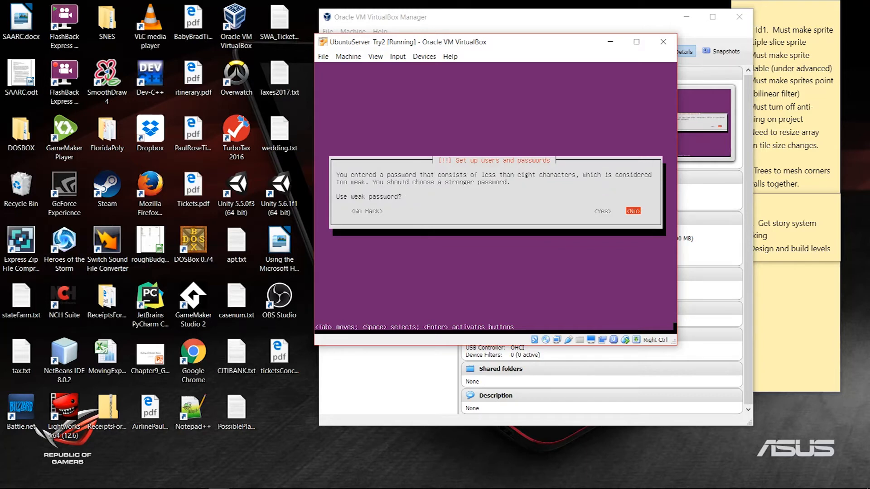
# Keep the weak password anyway and decline home-directory encryption
pyautogui.press('Left')
pyautogui.press('Return')
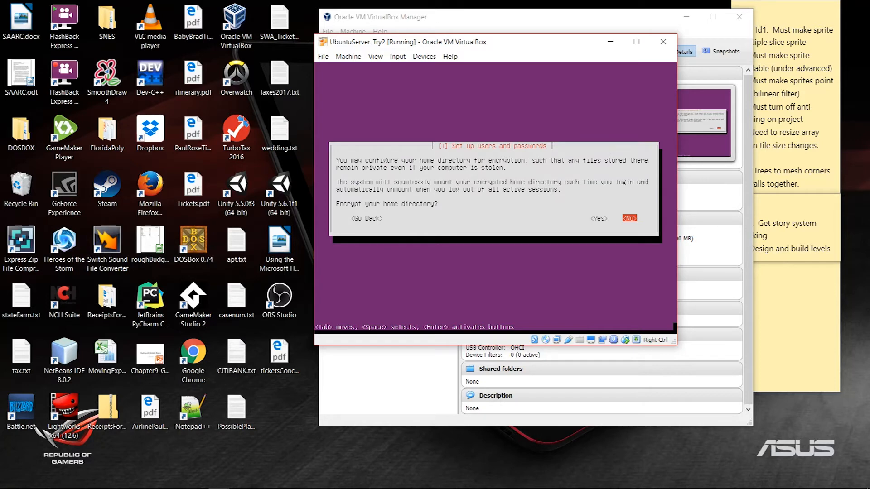
pyautogui.press('Return')
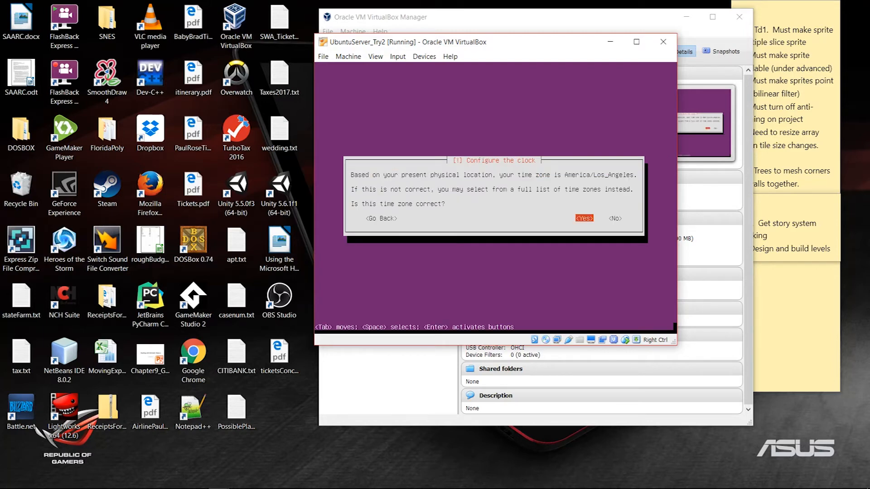
# Accept the America/Los_Angeles time zone and guided-partition the entire 8.6 GB SCSI3 disk, writing changes
pyautogui.press('Return')
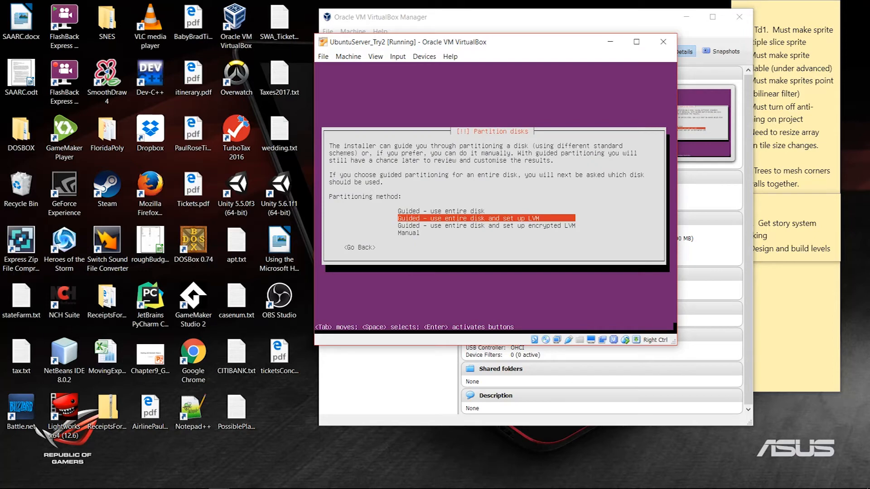
pyautogui.press('Up')
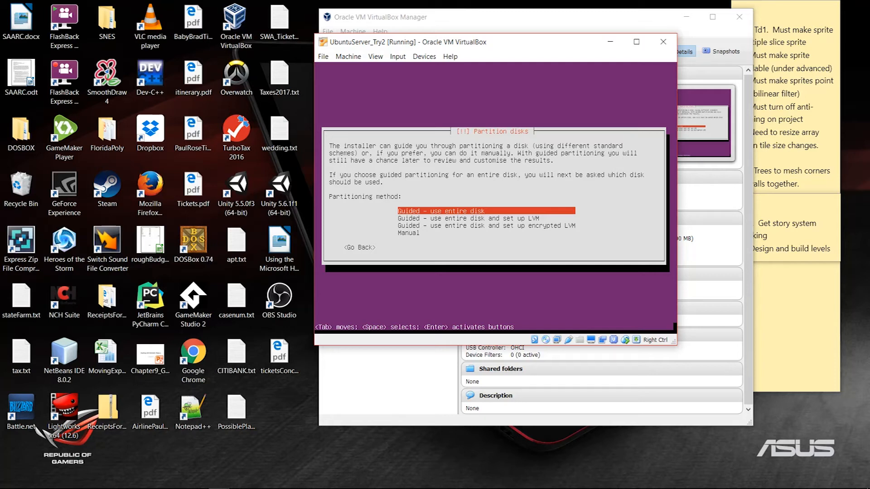
pyautogui.press('Return')
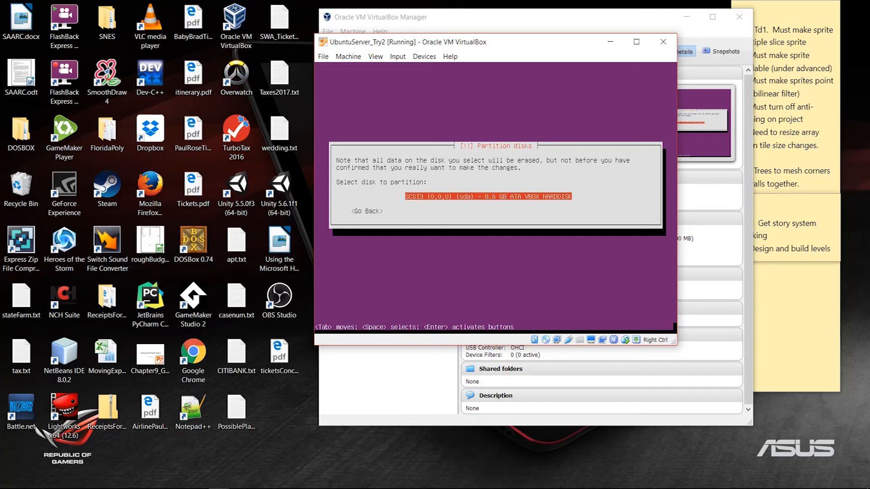
pyautogui.press('Return')
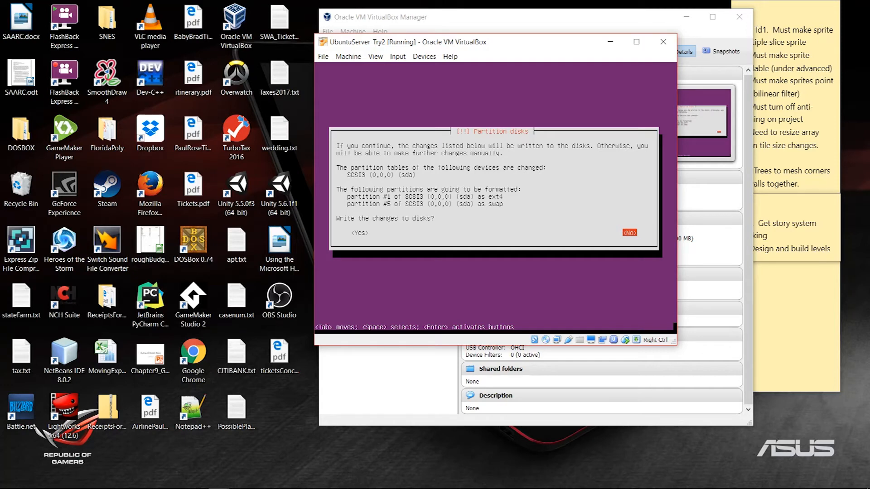
pyautogui.press('Tab')
pyautogui.press('Return')
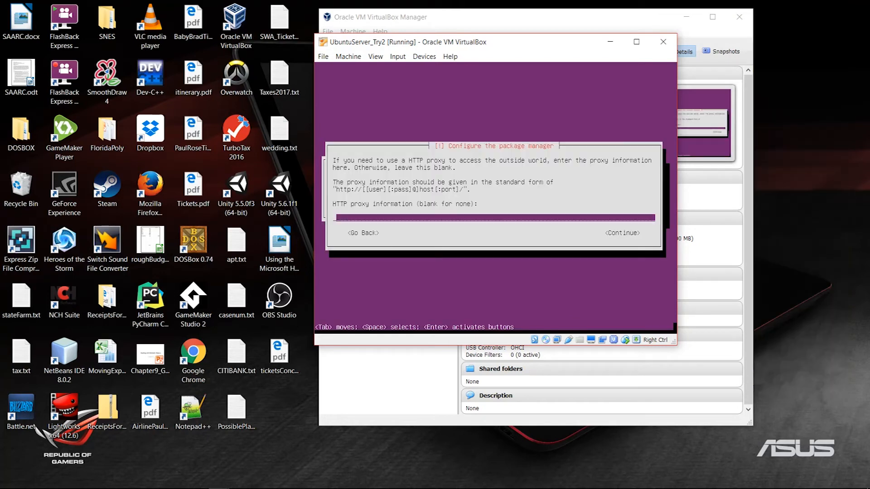
# Leave the HTTP proxy blank and select 'No automatic updates'
pyautogui.press('Tab')
pyautogui.press('Return')
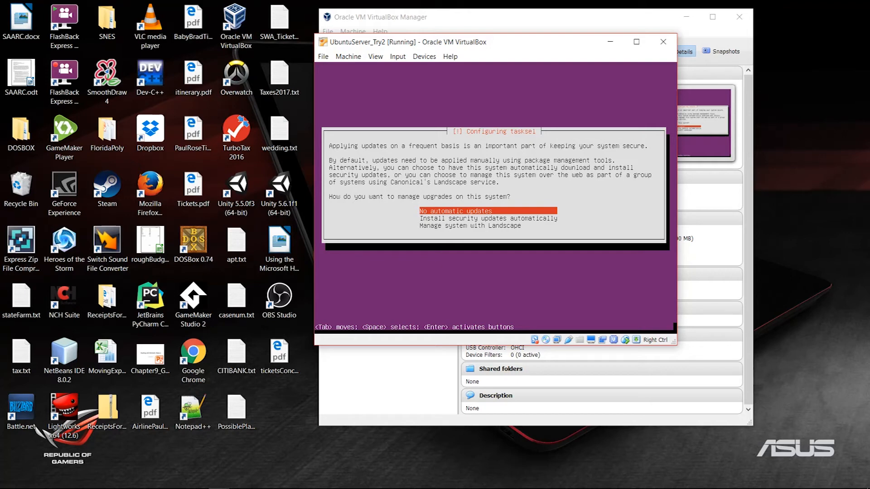
pyautogui.press('Down')
pyautogui.press('Up')
pyautogui.press('Return')
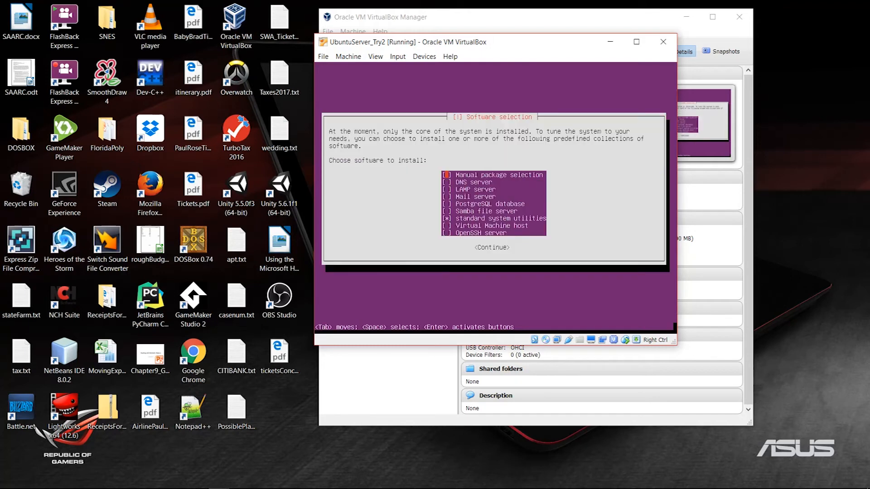
# Keep the default software selection with standard system utilities and start the installation
pyautogui.press('Down')
pyautogui.press('Down')
pyautogui.press('Down')
pyautogui.press('Down')
pyautogui.press('Down')
pyautogui.press('Down')
pyautogui.press('Up')
pyautogui.press('Up')
pyautogui.press('Up')
pyautogui.press('Up')
pyautogui.press('Up')
pyautogui.press('Up')
pyautogui.press('Down')
pyautogui.press('Down')
pyautogui.press('Down')
pyautogui.press('Down')
pyautogui.press('Up')
pyautogui.press('Up')
pyautogui.press('Up')
pyautogui.press('Down')
pyautogui.press('Down')
pyautogui.press('Down')
pyautogui.press('Down')
pyautogui.press('Up')
pyautogui.press('Up')
pyautogui.press('Up')
pyautogui.press('Down')
pyautogui.press('Down')
pyautogui.press('Down')
pyautogui.press('Down')
pyautogui.press('Down')
pyautogui.press('Down')
pyautogui.press('Return')
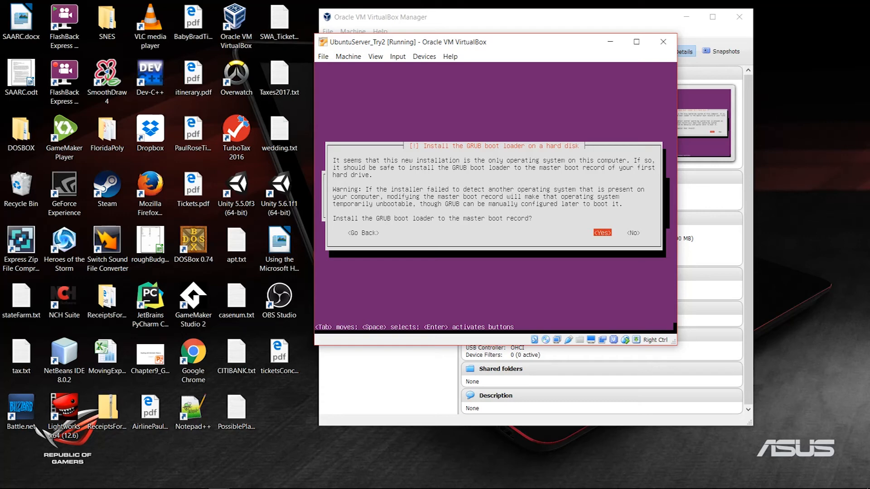
# Install GRUB to the master boot record, finish and reboot, then enter the username at the UnixTry2 login prompt
pyautogui.press('Right')
pyautogui.press('Left')
pyautogui.press('Return')
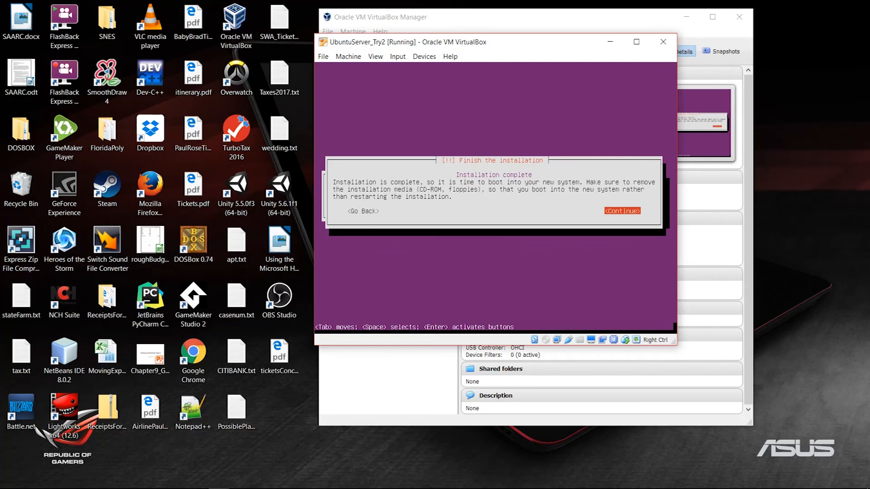
pyautogui.press('Return')
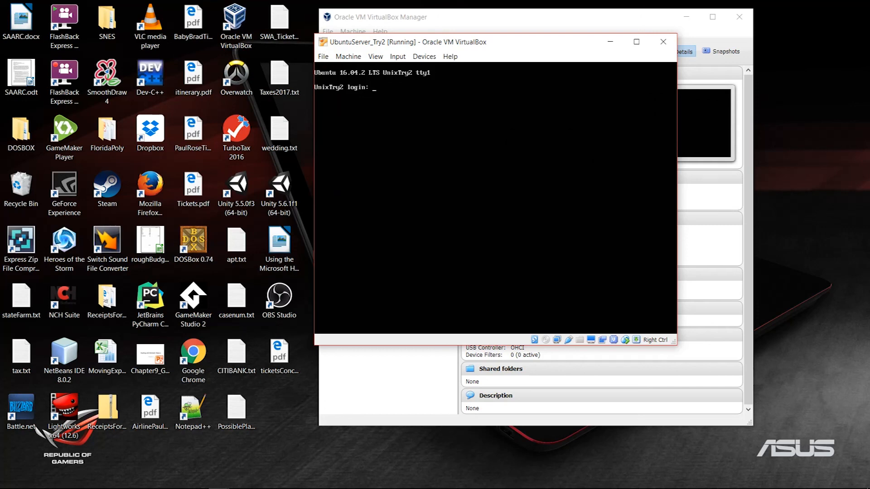
pyautogui.write('btowler')
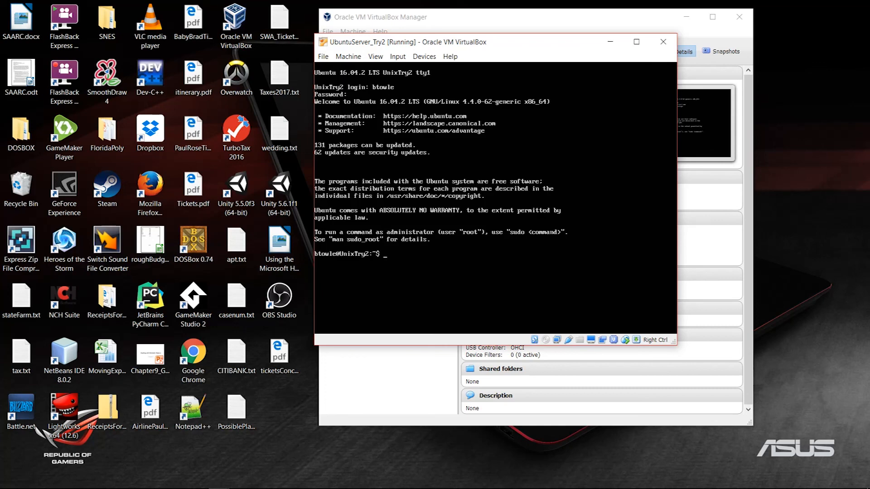
pyautogui.write('asdfjj')
pyautogui.press('BackSpace')
pyautogui.press('BackSpace')
pyautogui.press('BackSpace')
pyautogui.press('BackSpace')
pyautogui.press('BackSpace')
pyautogui.press('BackSpace')
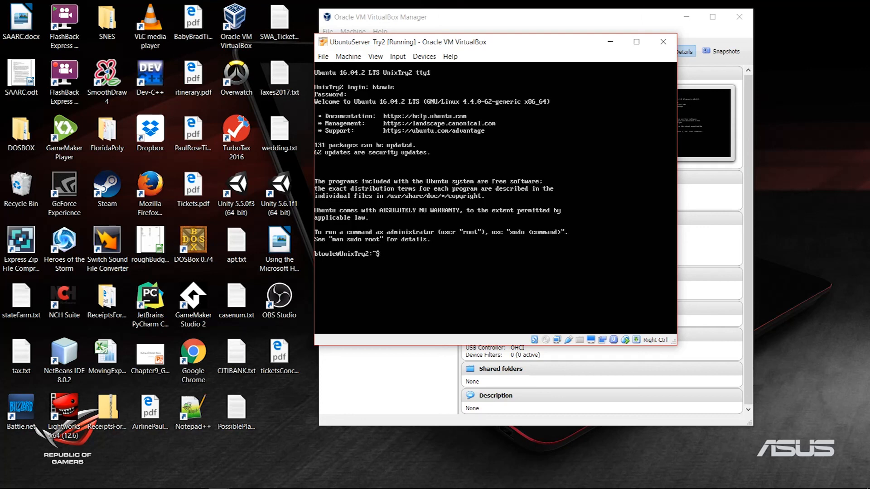